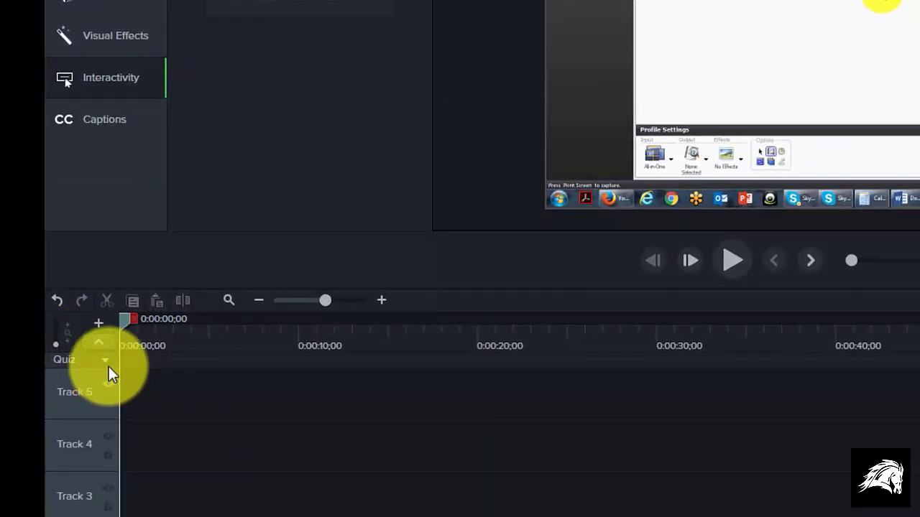
- Show the track above the timeline and set it to display quizzes
left_click(107, 364)
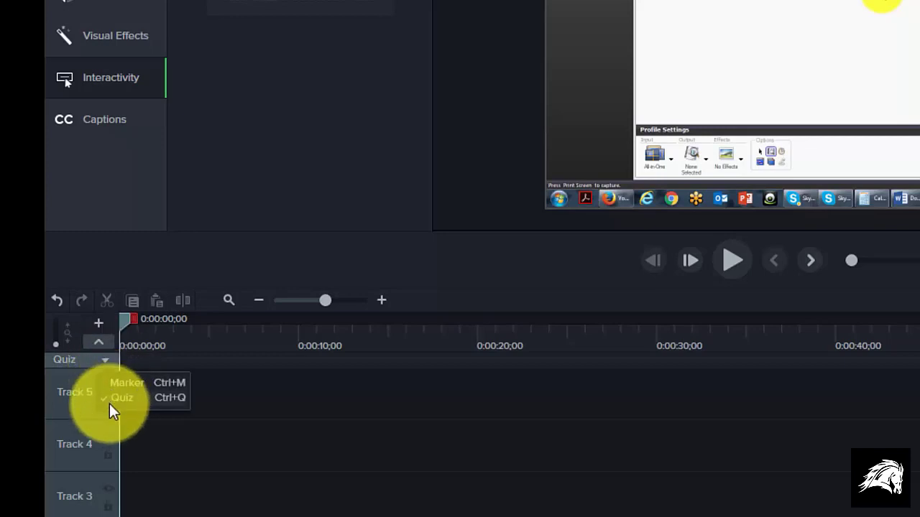
left_click(112, 401)
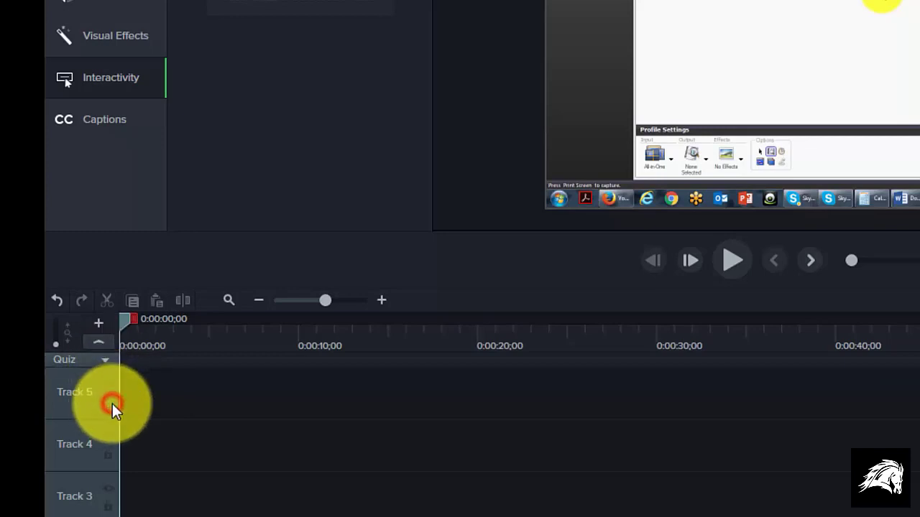
left_click(96, 346)
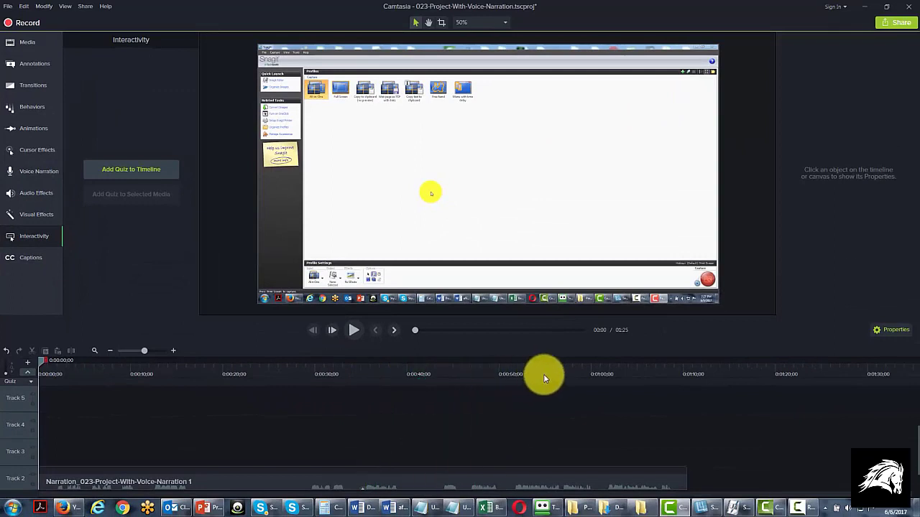
- Add a quiz to the timeline at 0:01:08;24 and name it "Survey"
left_click(672, 385)
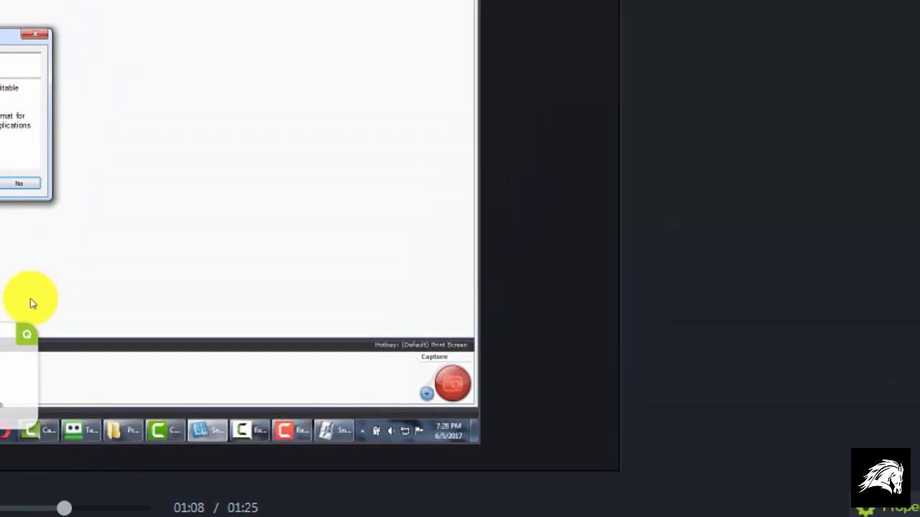
left_click(744, 215)
type("Survey")
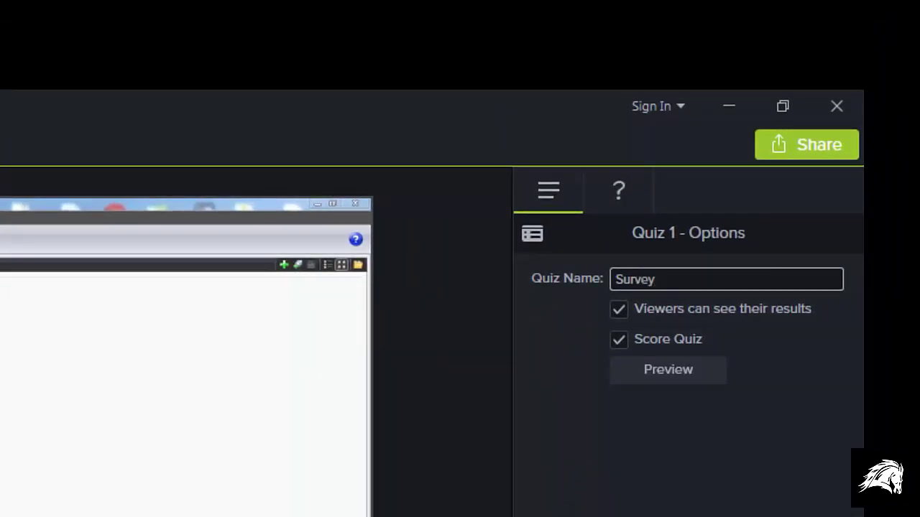
left_click(716, 494)
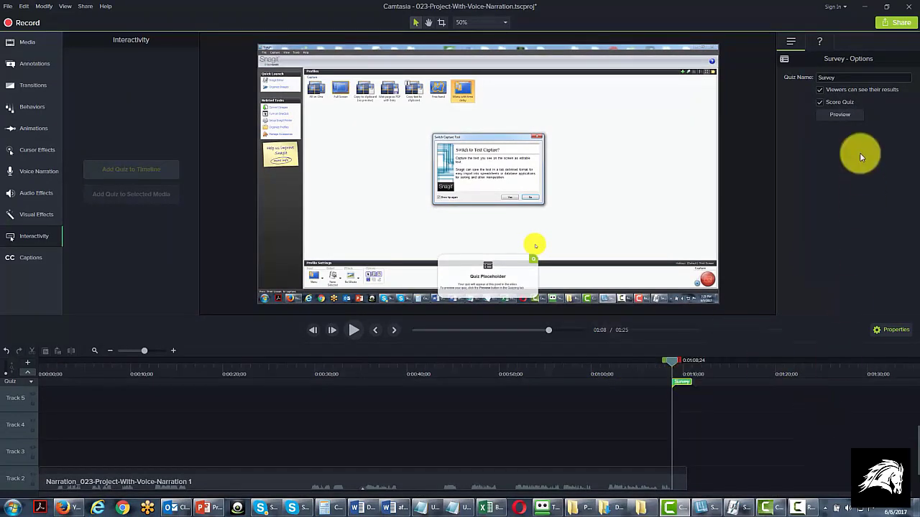
- Create a Multiple Choice question "When Are You More Likely to Purchase A Product Like the One You've Seen?" with answers Today, Next Month and Never
left_click(820, 43)
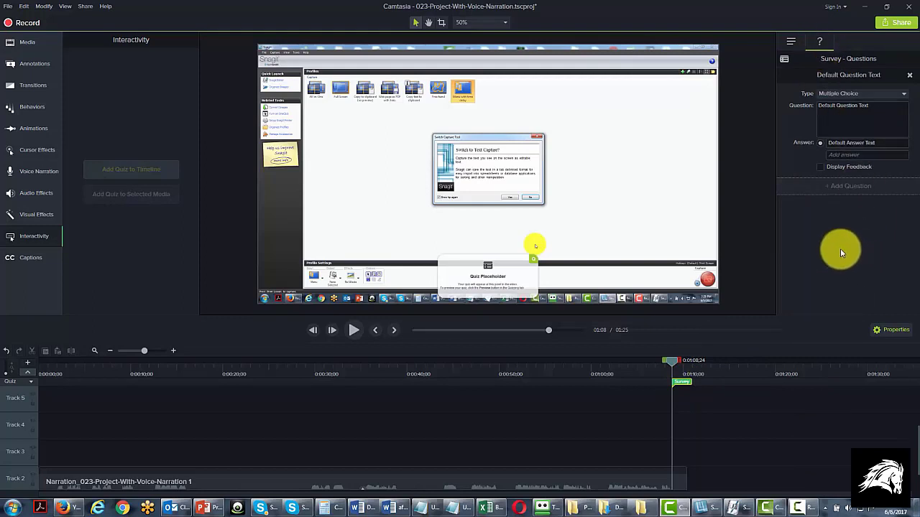
left_click(881, 95)
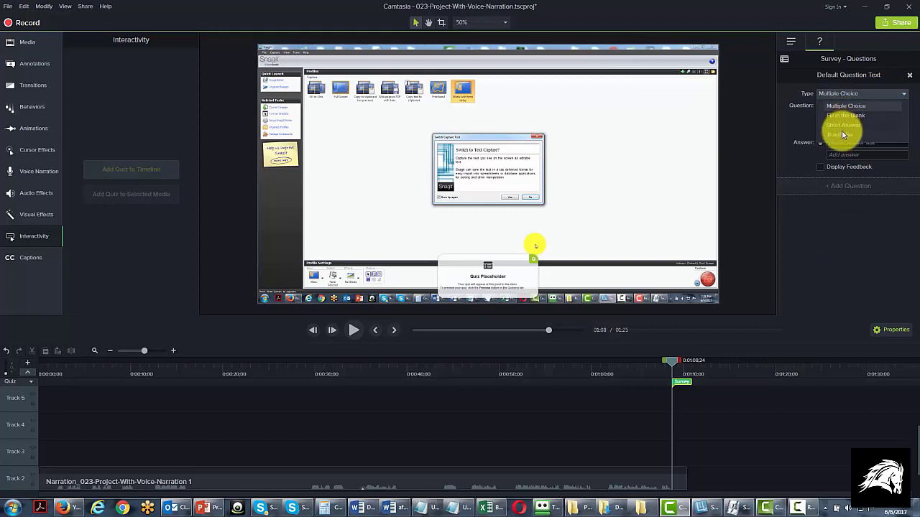
left_click(848, 105)
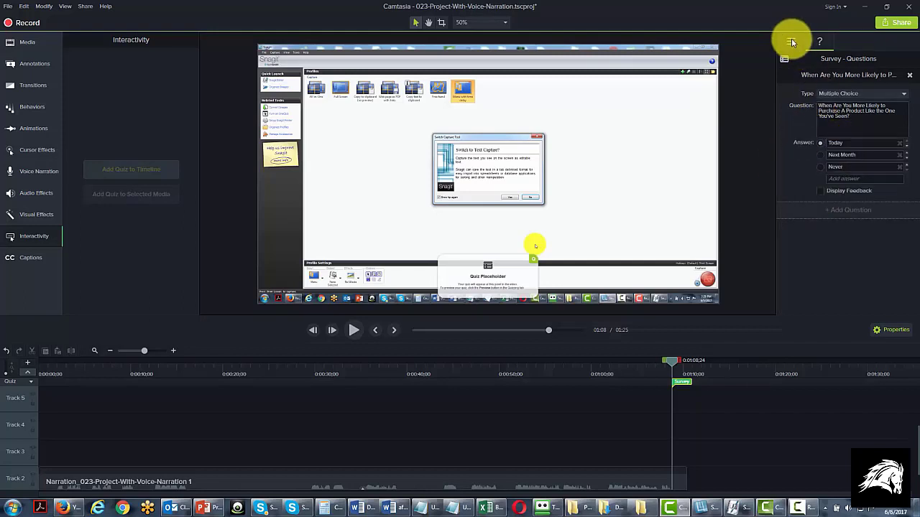
- Turn off the survey option that lets viewers see their results, and return to the survey questions
left_click(791, 41)
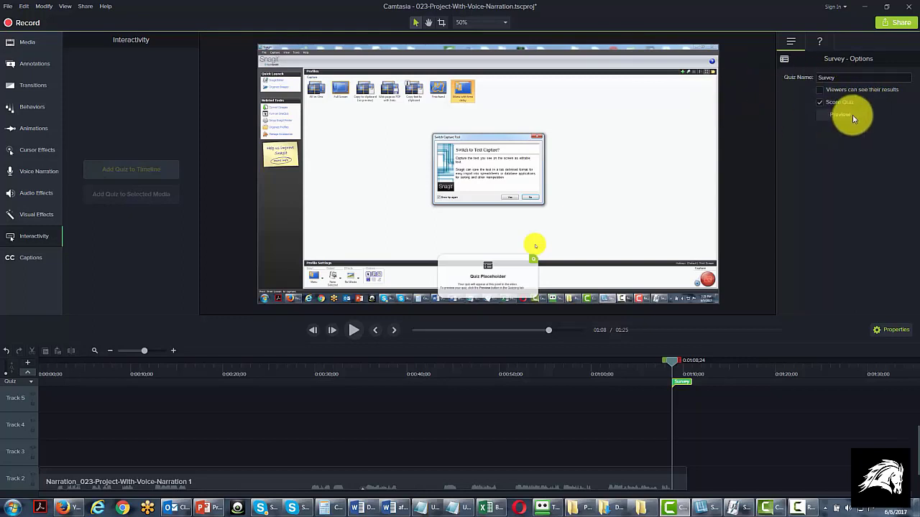
left_click(821, 41)
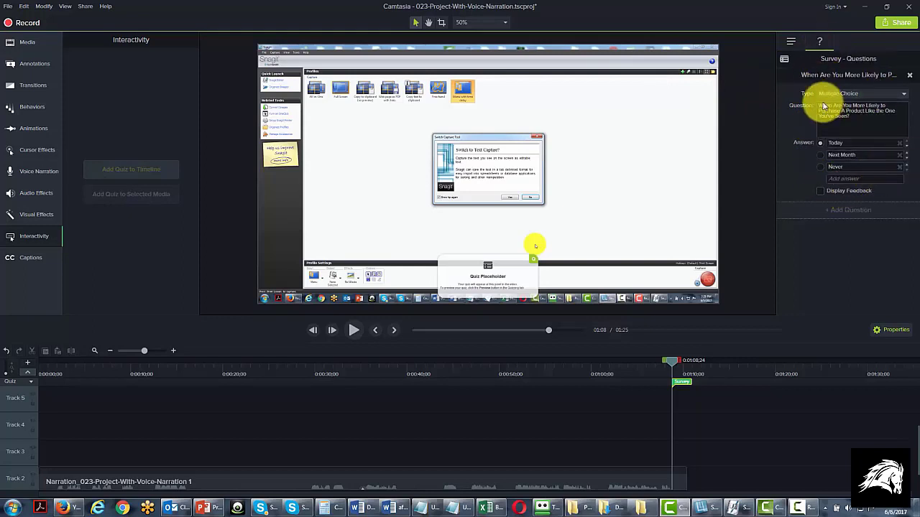
left_click(821, 190)
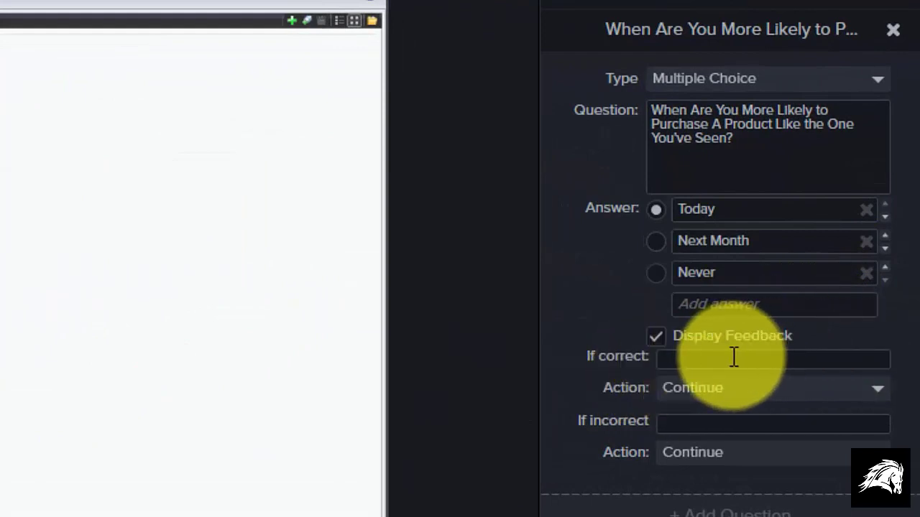
left_click(733, 357)
type("Click To Get 25% Off Instantly today")
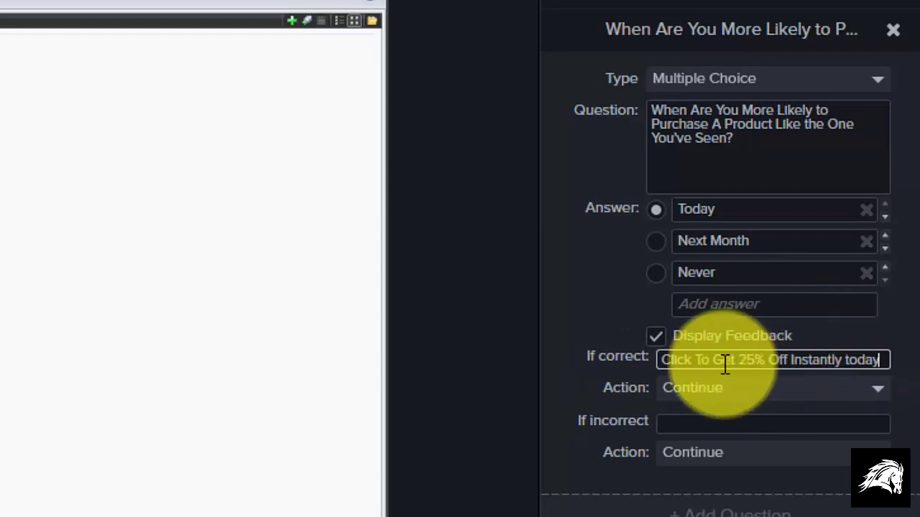
left_click(870, 388)
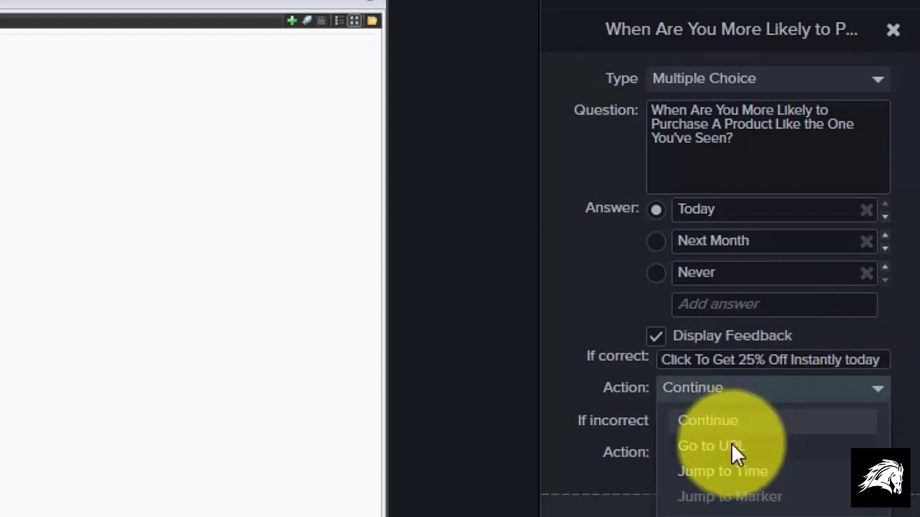
left_click(732, 445)
left_click(702, 419)
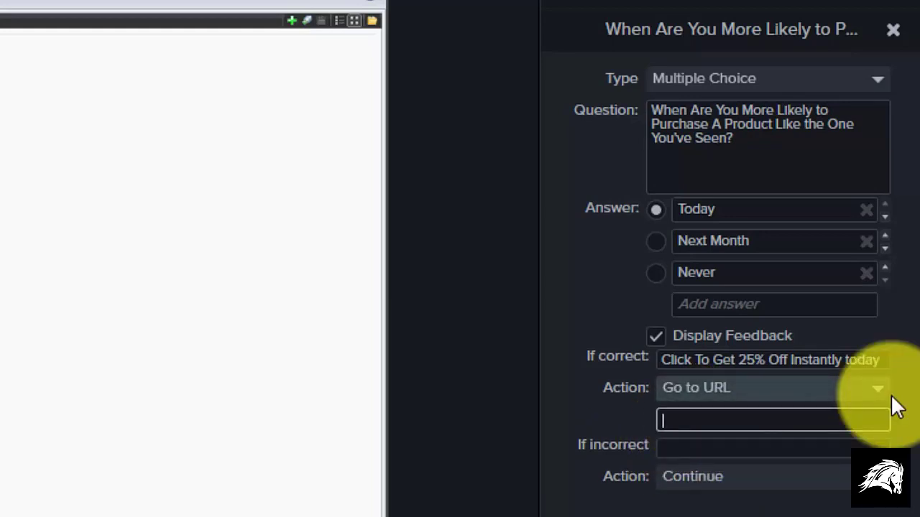
type("http://google.com")
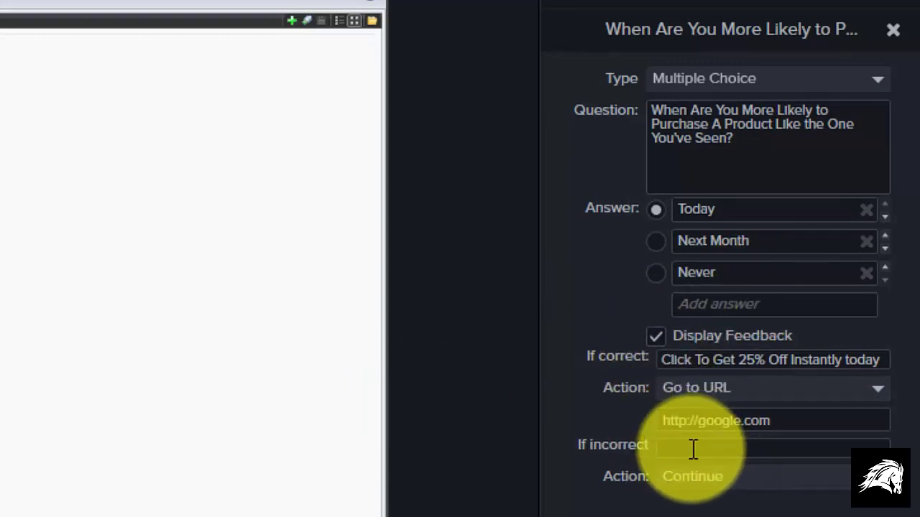
type("Click Here To Get More Information on How it Works")
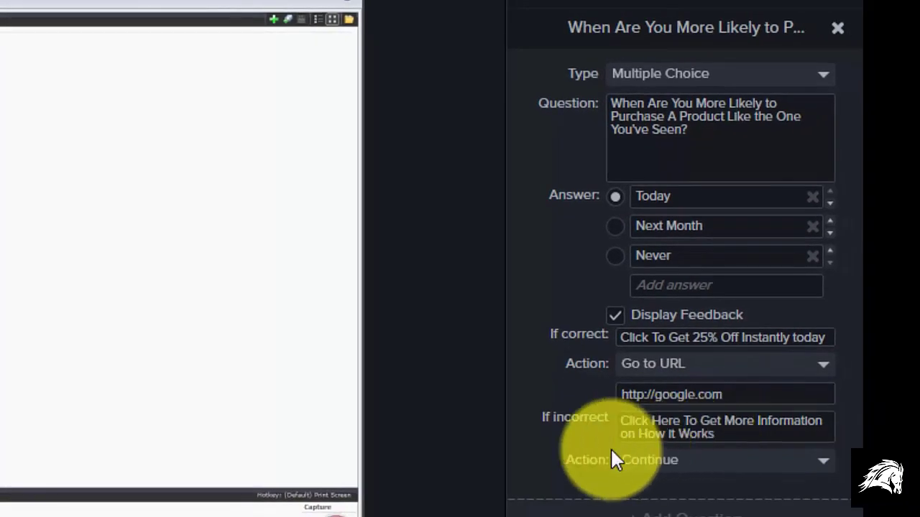
left_click(753, 459)
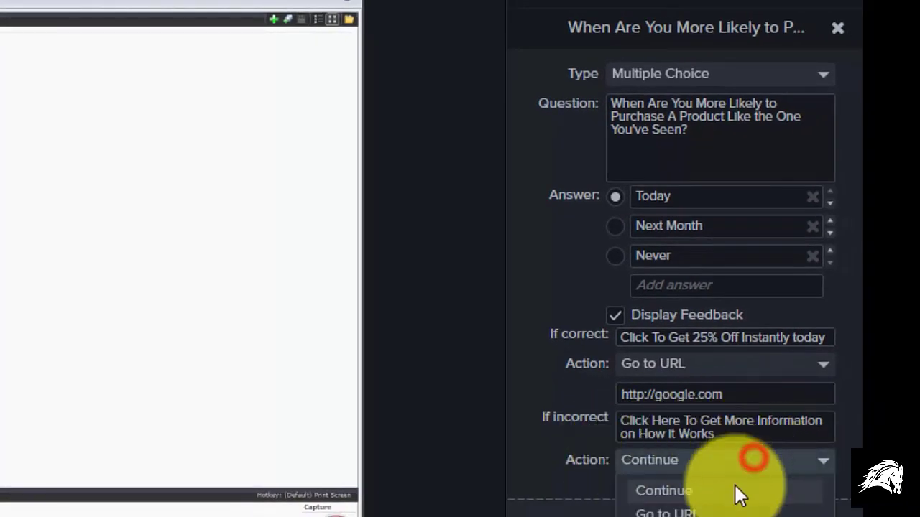
left_click(682, 511)
left_click(659, 491)
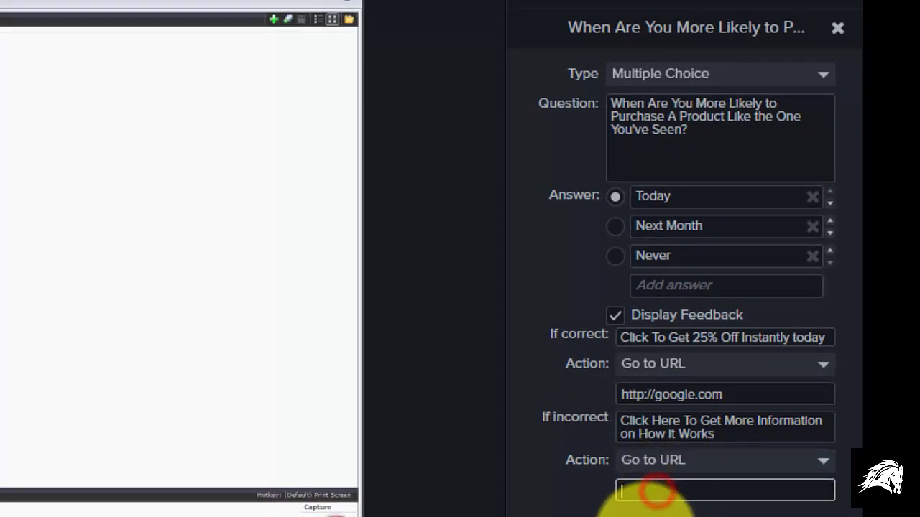
type("http://yahoo.com")
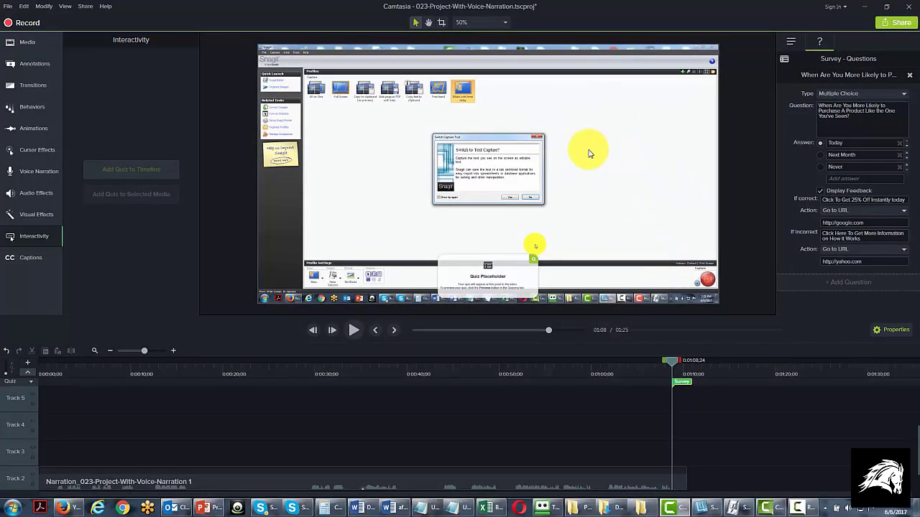
- Start a new custom production of the video in the MP4 - Smart Player (HTML5) format
mouse_move(653, 482)
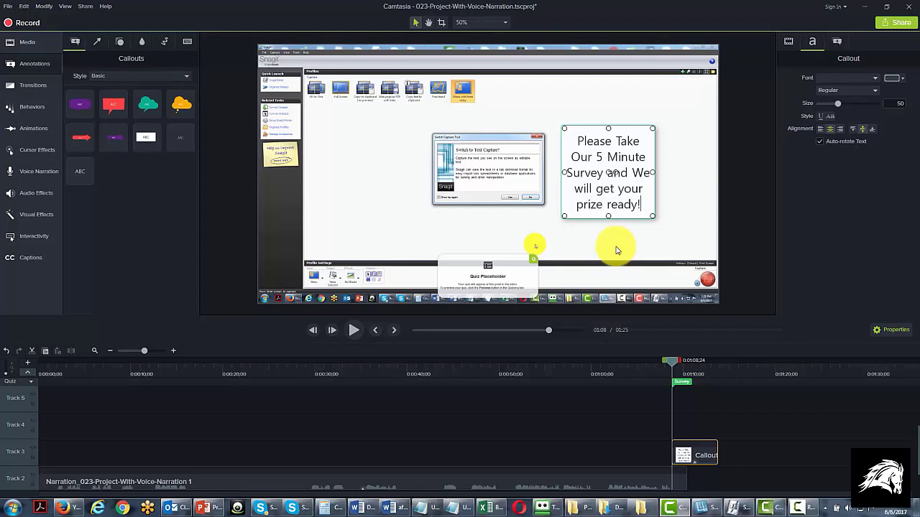
left_click(84, 7)
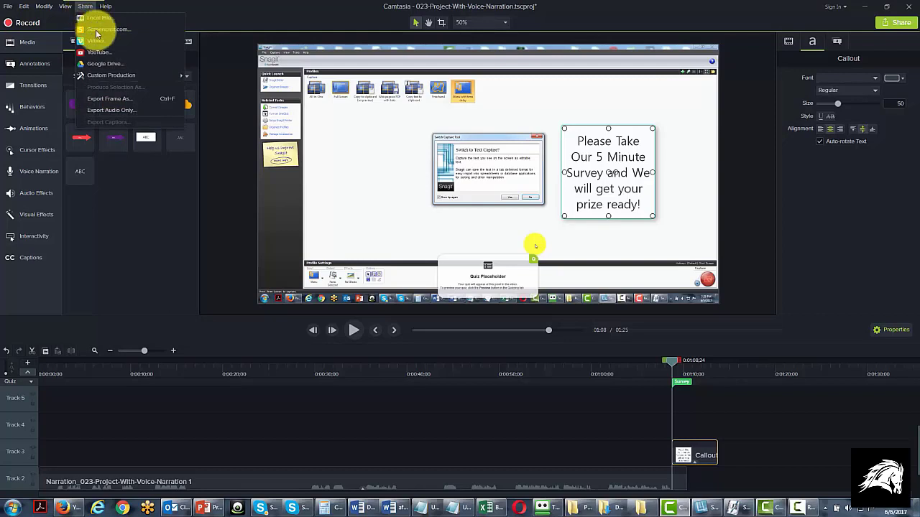
mouse_move(112, 75)
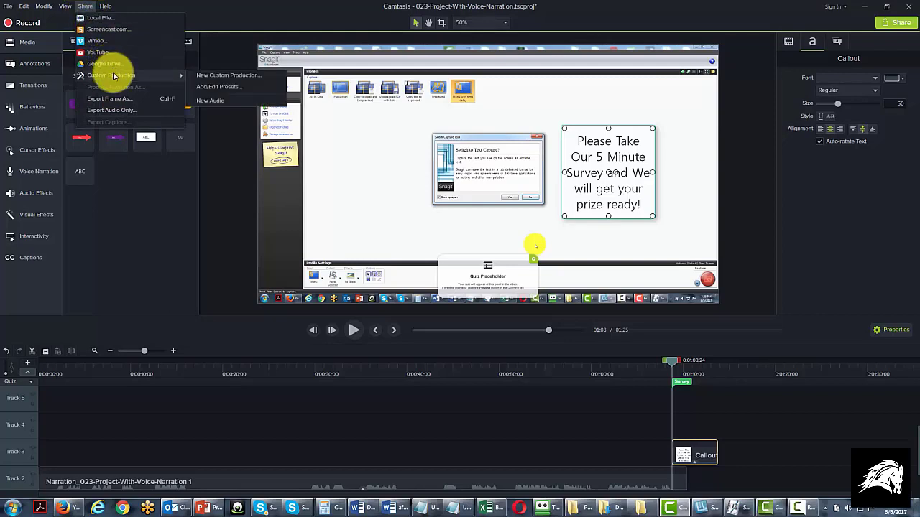
left_click(215, 77)
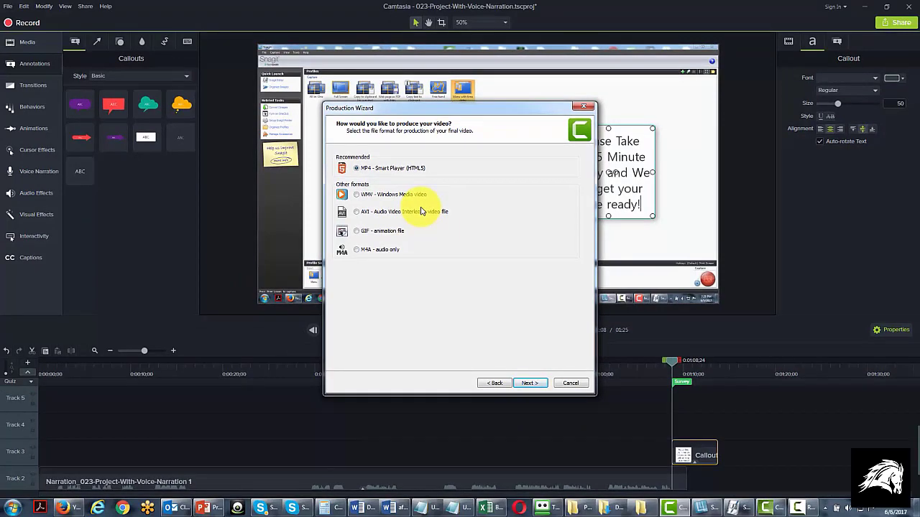
left_click(522, 384)
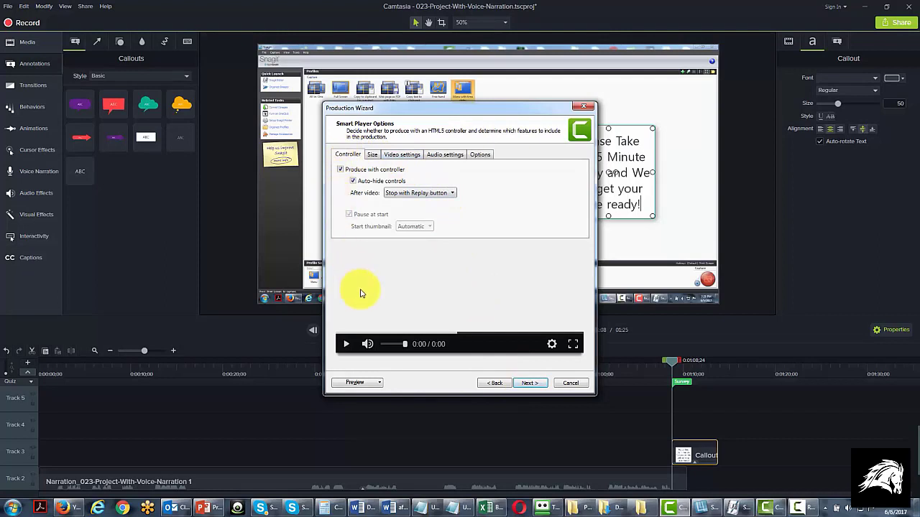
- Review the Smart Player size, video and audio settings, and have Quizzing enabled in the production options
left_click(371, 157)
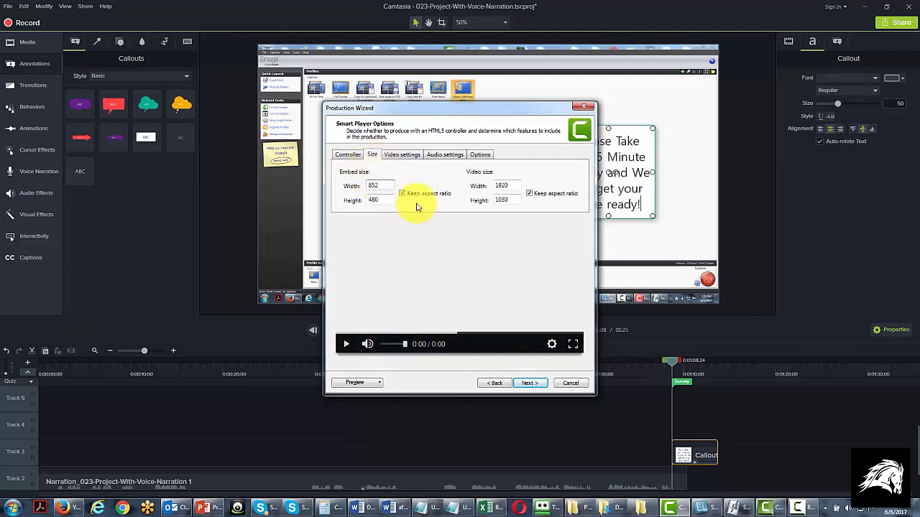
left_click(402, 155)
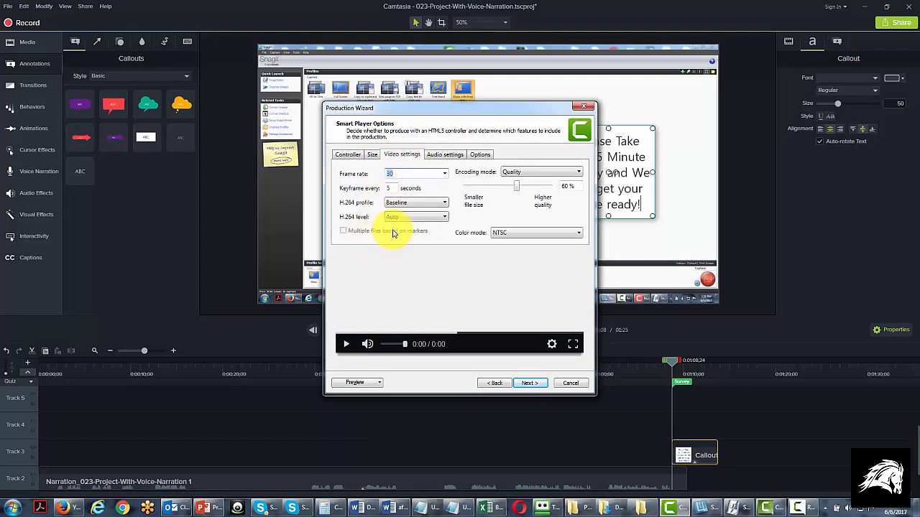
left_click(441, 154)
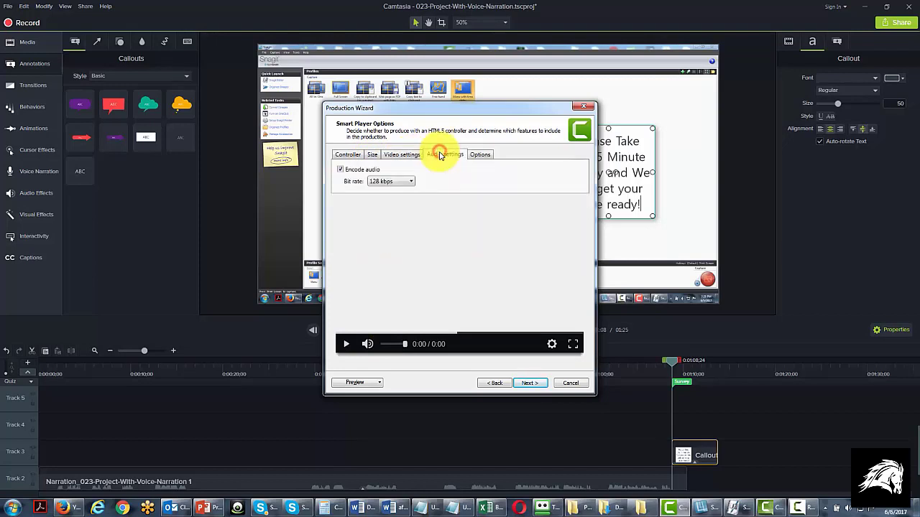
left_click(479, 154)
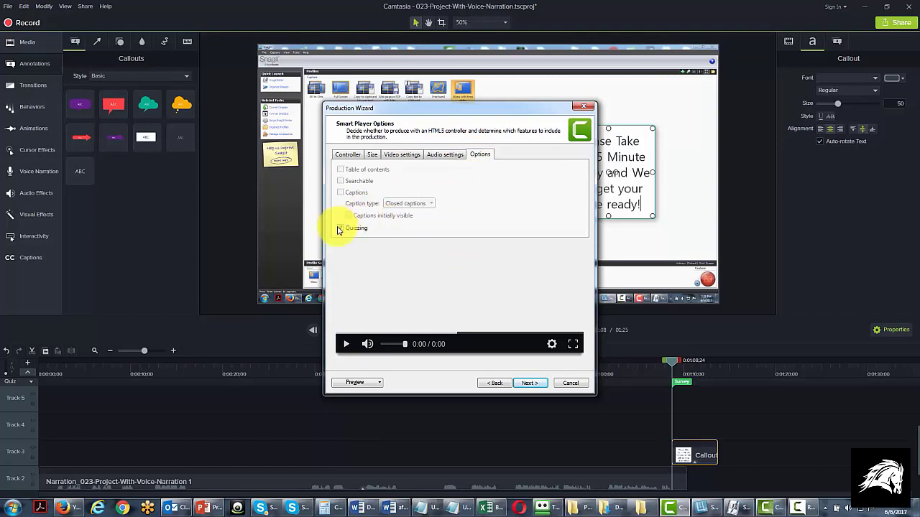
left_click(341, 228)
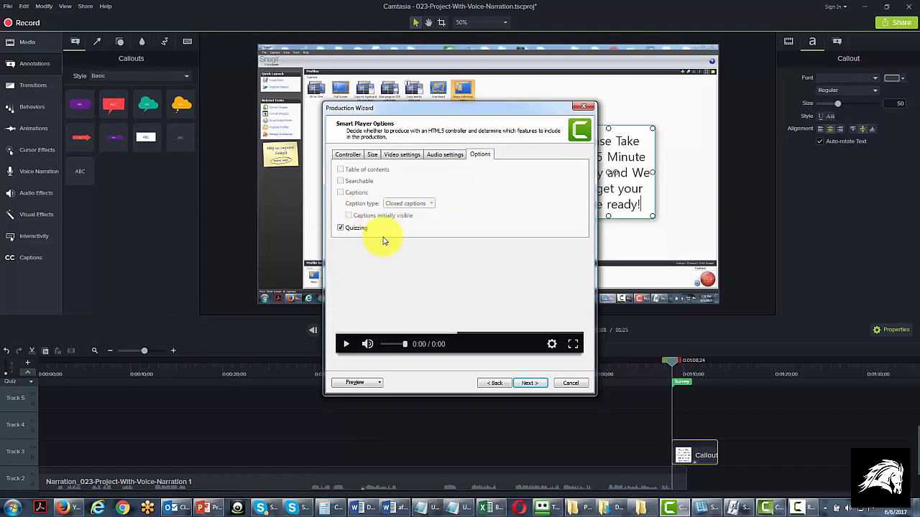
- Proceed to quiz reporting, with results reported through email to the recipient's address and viewers allowed to take the quiz anonymously
left_click(523, 383)
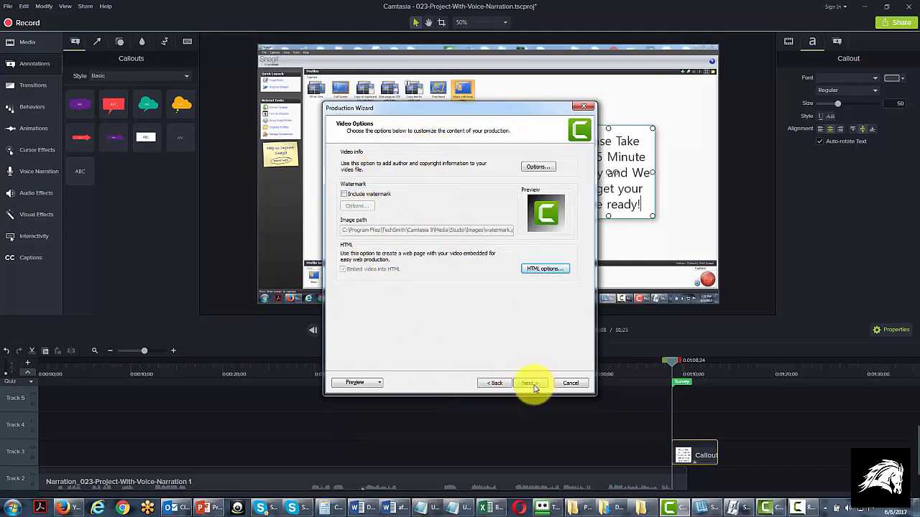
left_click(530, 386)
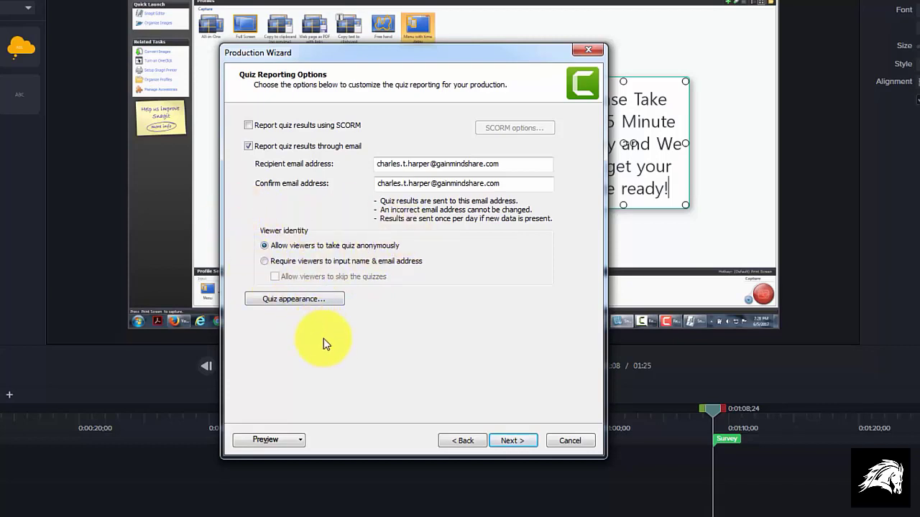
- In the quiz appearance settings, clear the 'View answers' button text and turn off replaying the last section
left_click(294, 298)
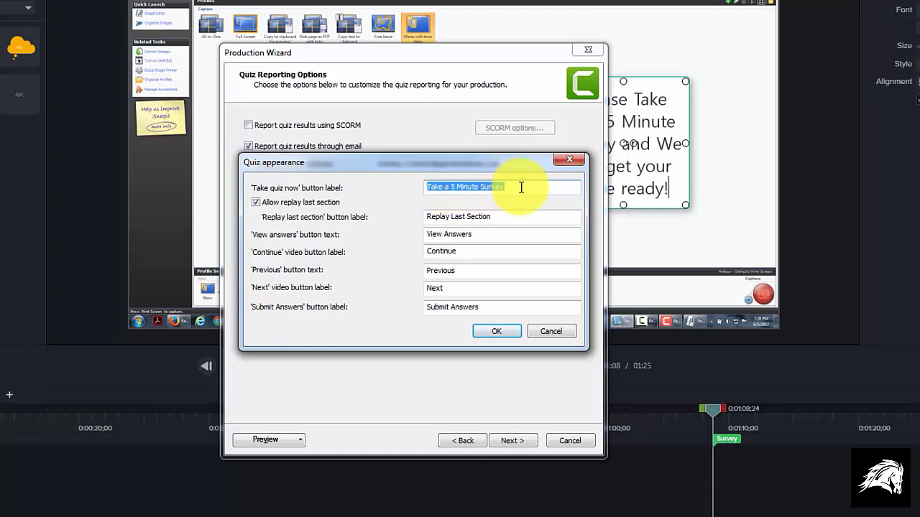
left_click_drag(493, 237, 411, 235)
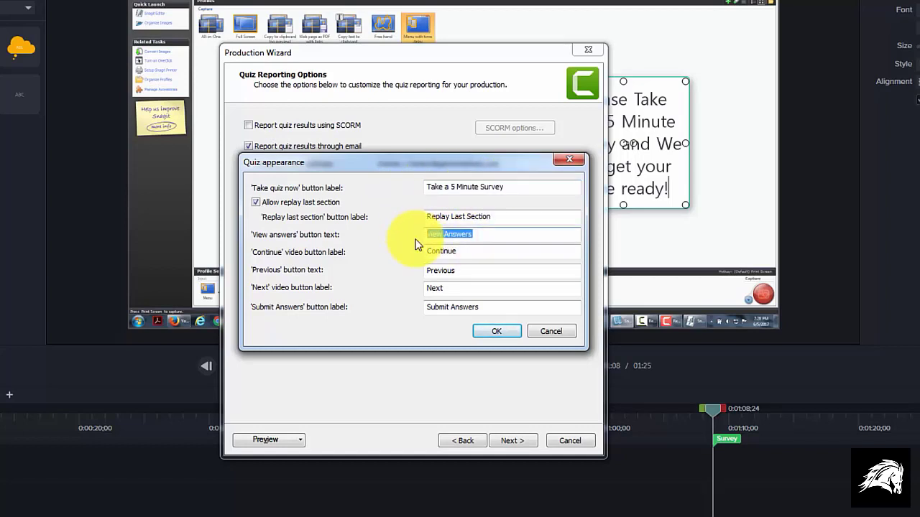
key("BackSpace")
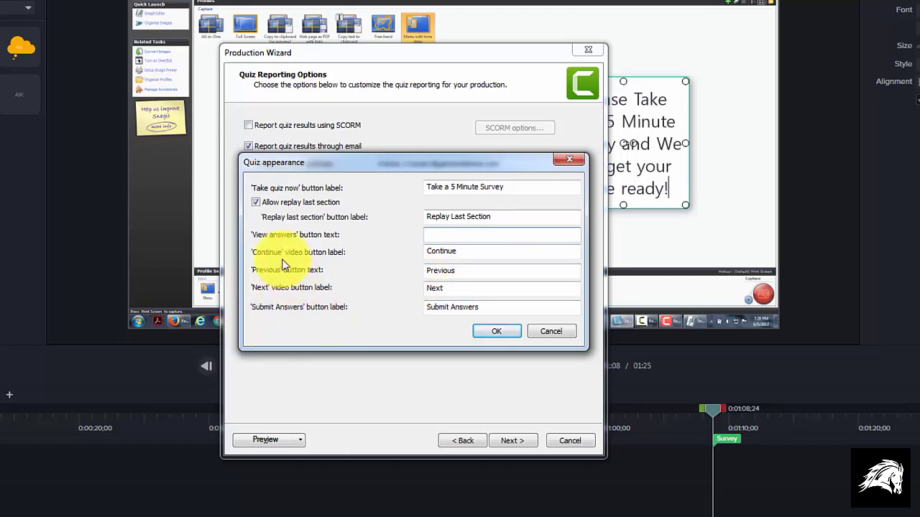
left_click(253, 202)
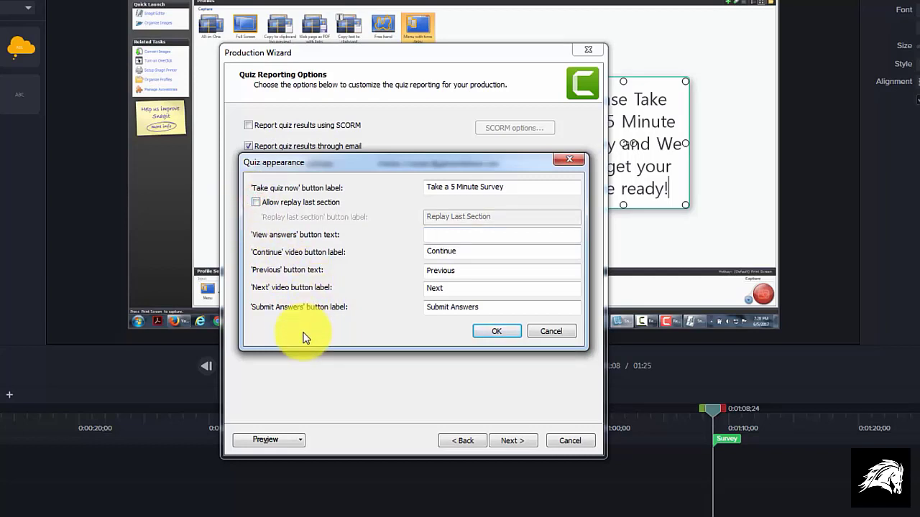
left_click(493, 332)
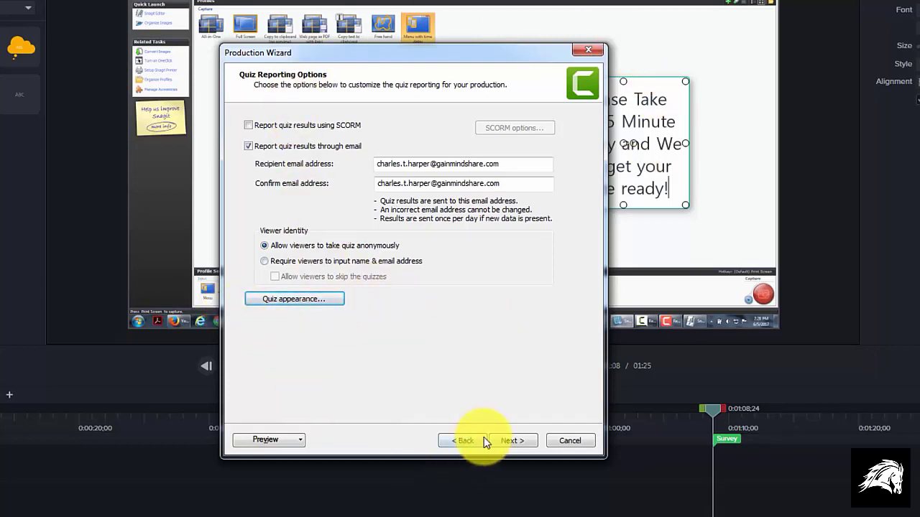
- Name the production "Quiz Example-026" and produce the video
left_click(505, 441)
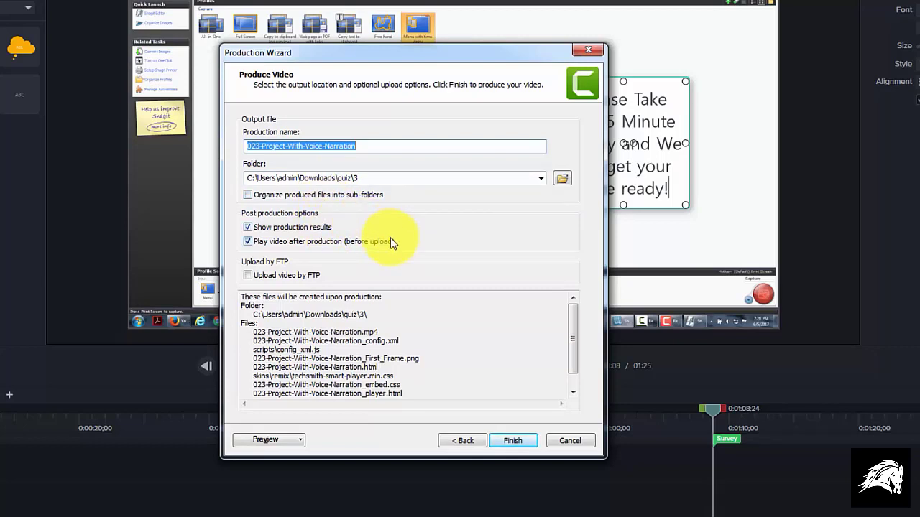
type("Quiz Example-026")
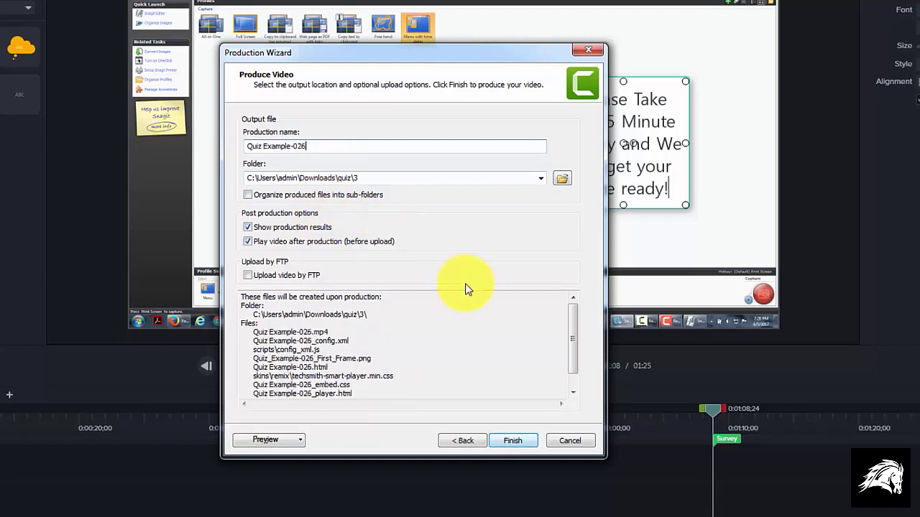
left_click(513, 441)
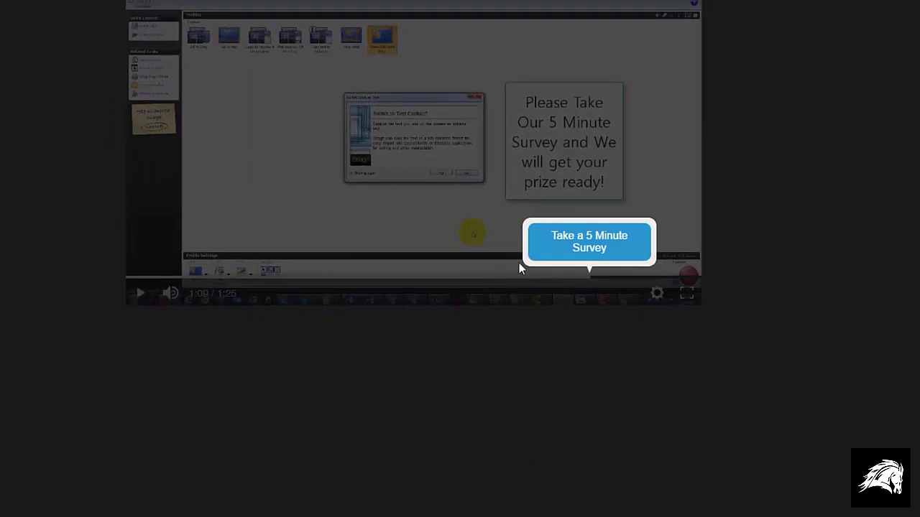
- Test the survey in the produced video by answering Today, submitting the answer and continuing to the feedback link
left_click(567, 245)
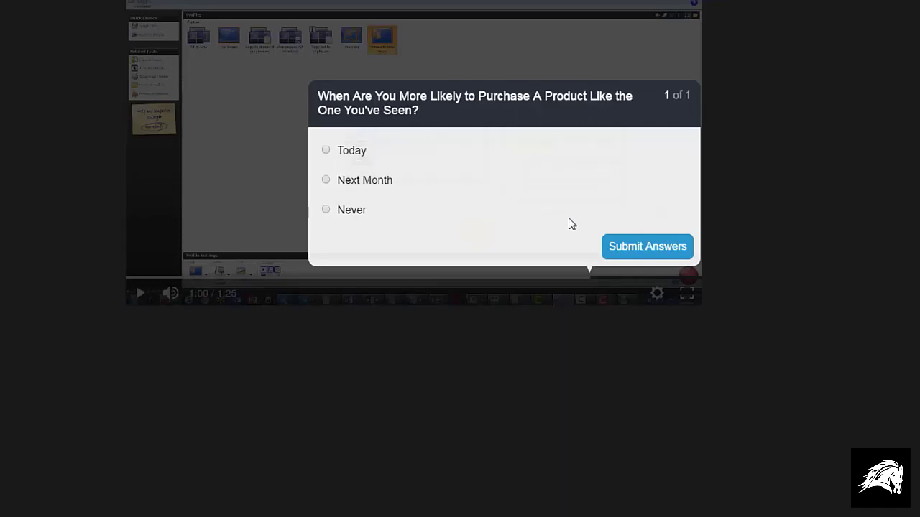
left_click(325, 153)
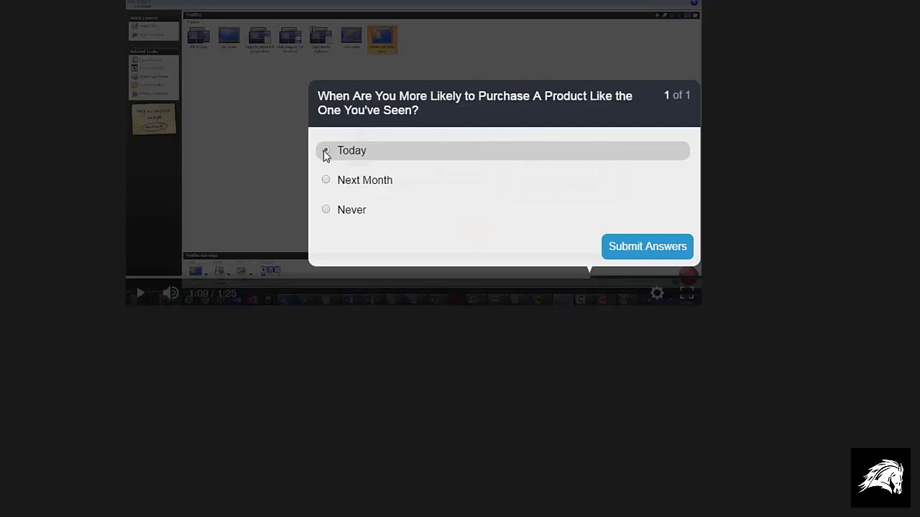
left_click(623, 248)
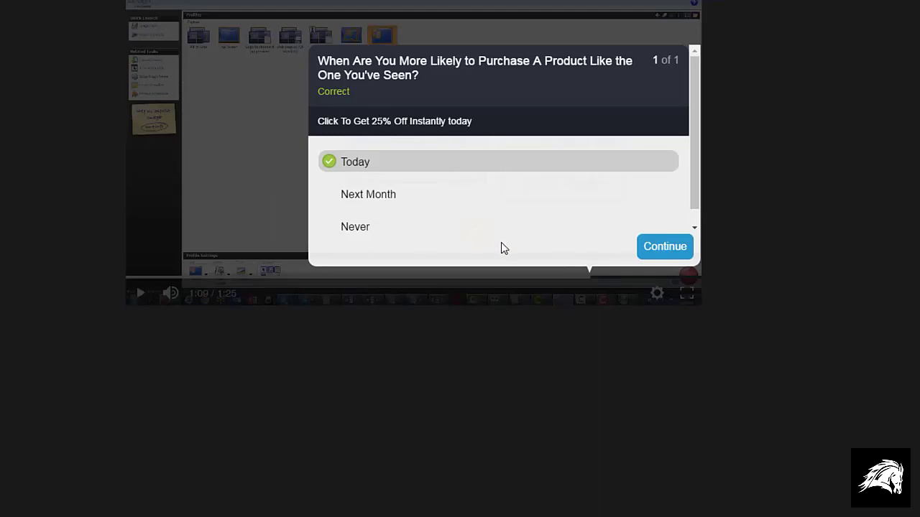
left_click(662, 247)
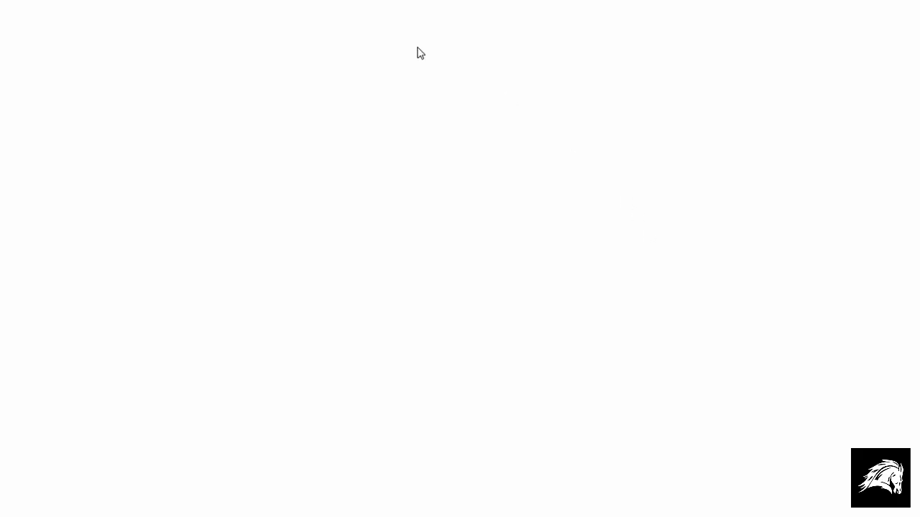